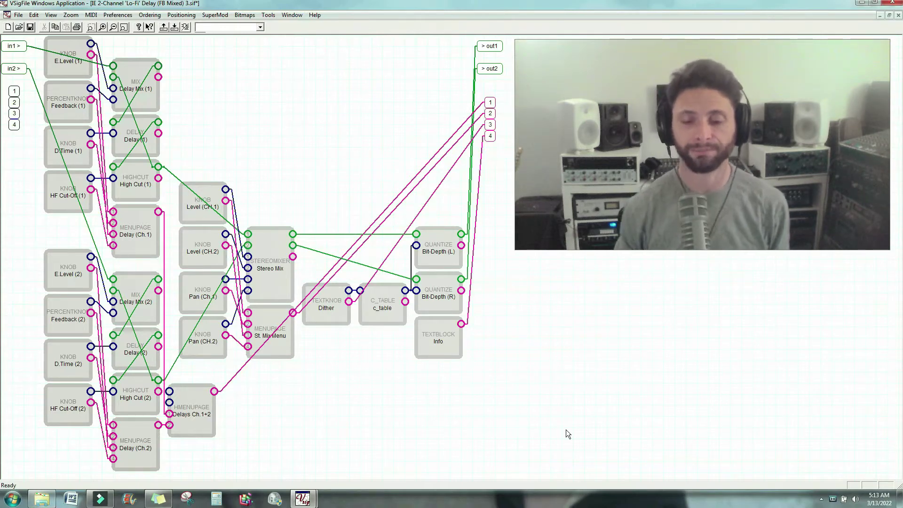
- Hide the misc and control connections so the diagram shows only the audio modules and their wiring
mouse_move(172, 267)
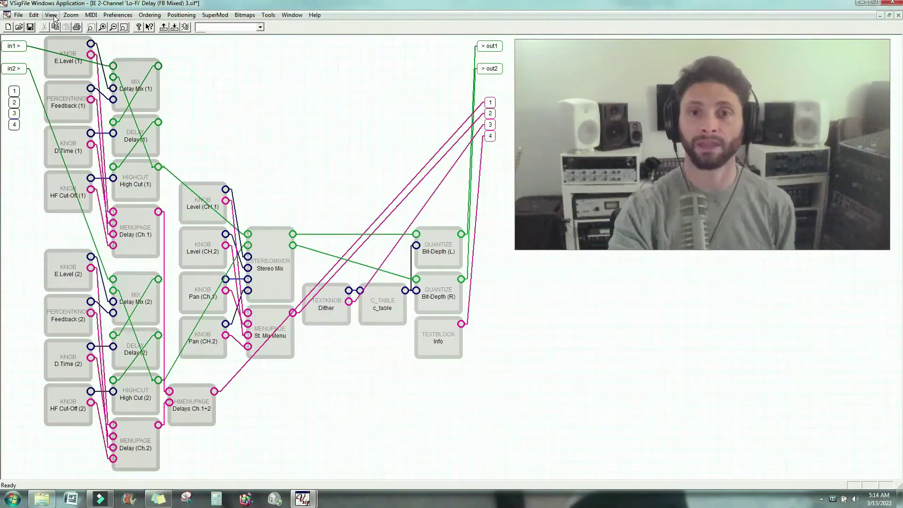
left_click(51, 15)
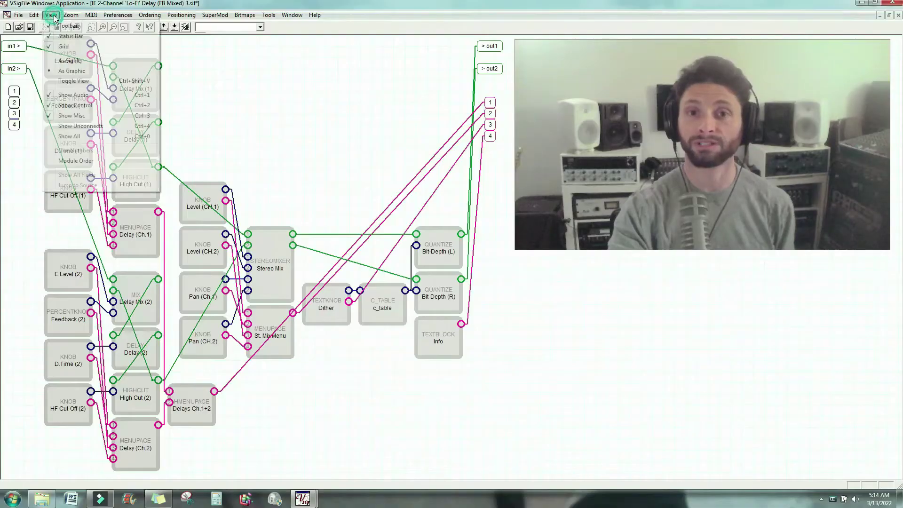
left_click(73, 115)
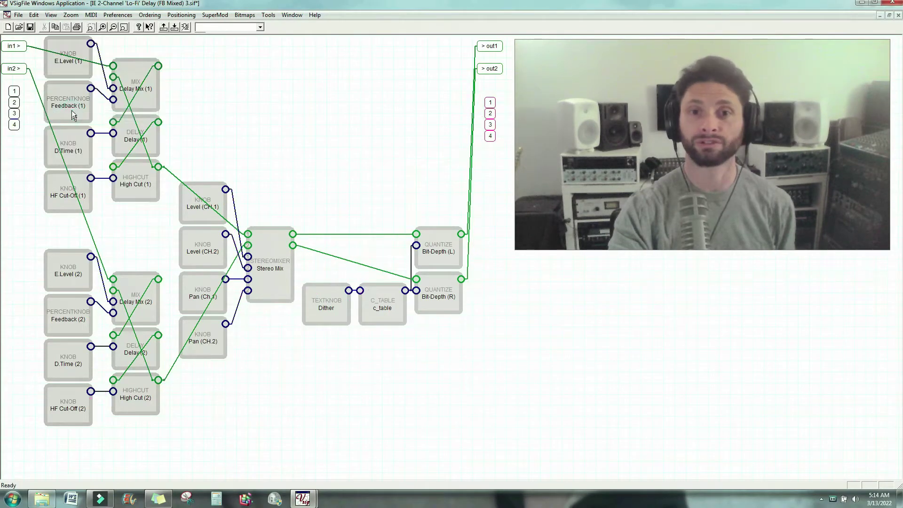
left_click(51, 16)
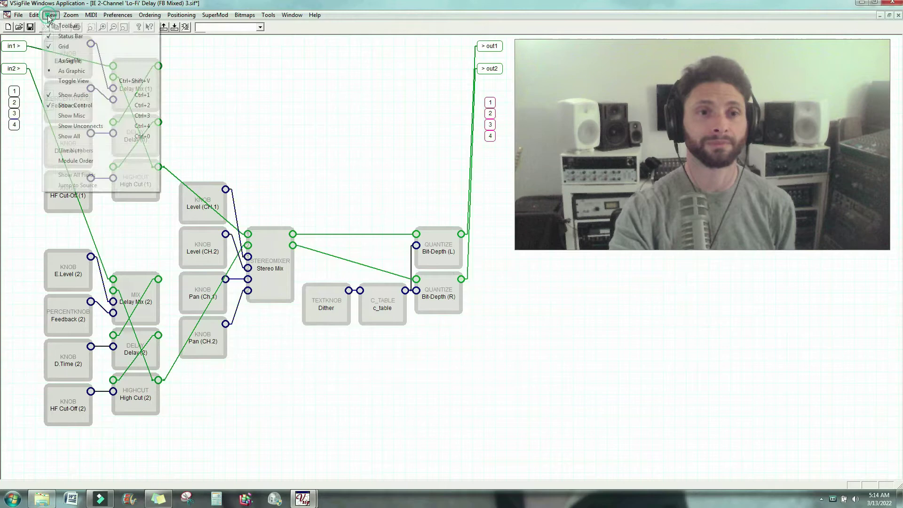
left_click(76, 101)
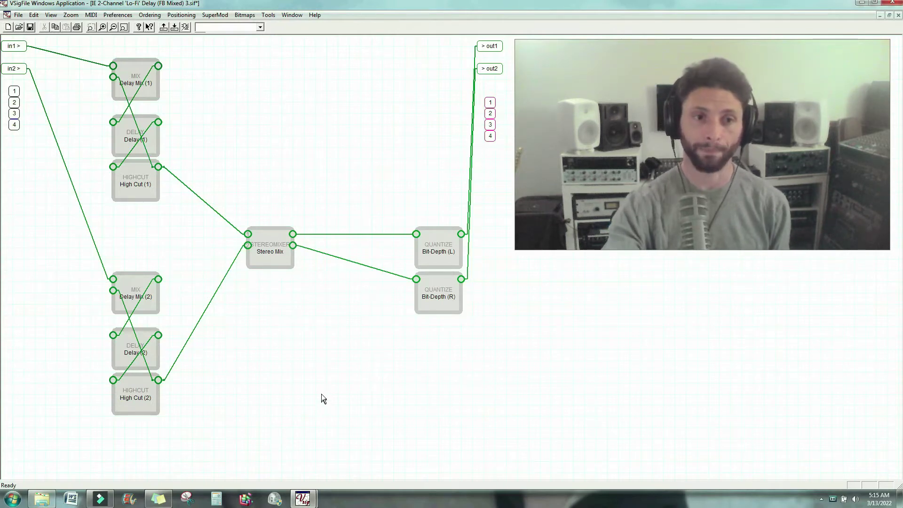
- Trace the audio path from inputs in1 and in2 through the Delay (1) module to output out1
left_click(18, 47)
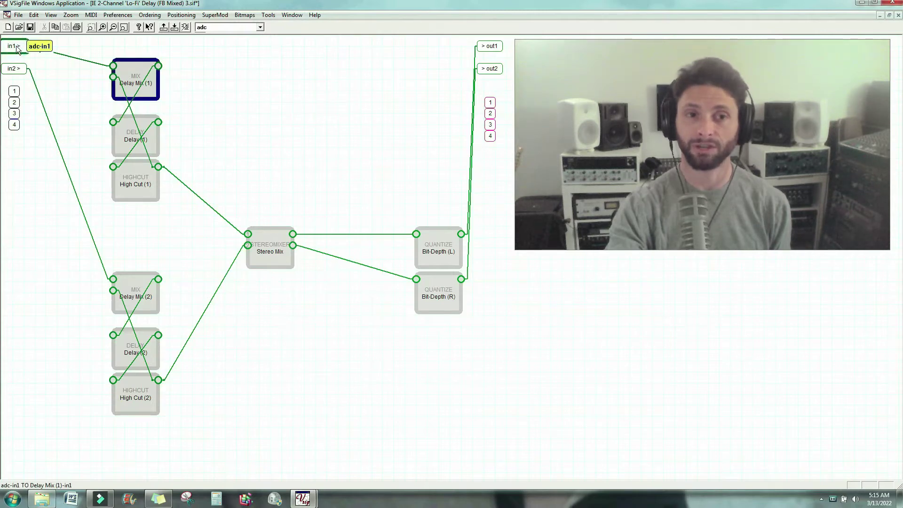
left_click(19, 69)
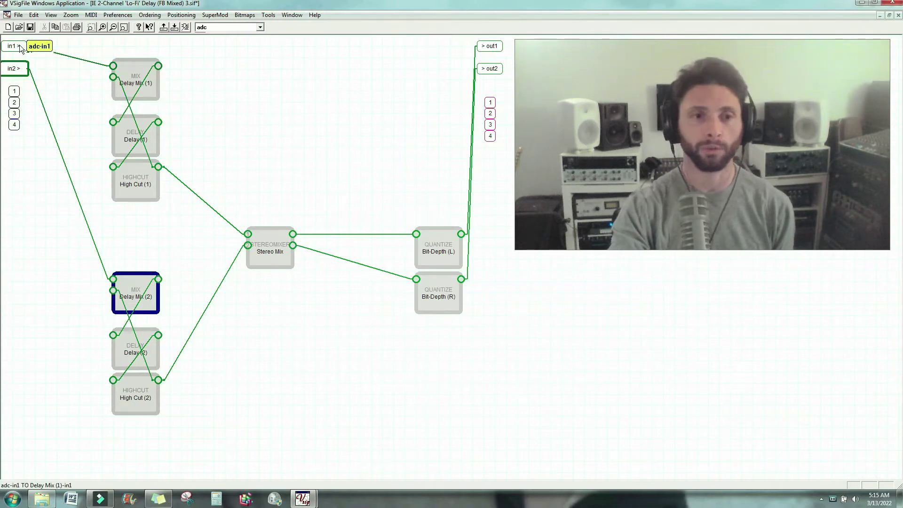
left_click(20, 49)
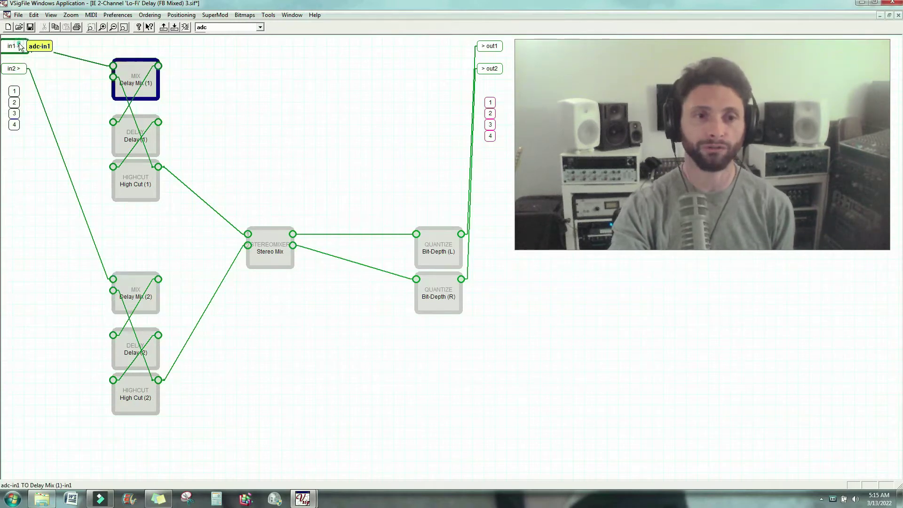
left_click(126, 131)
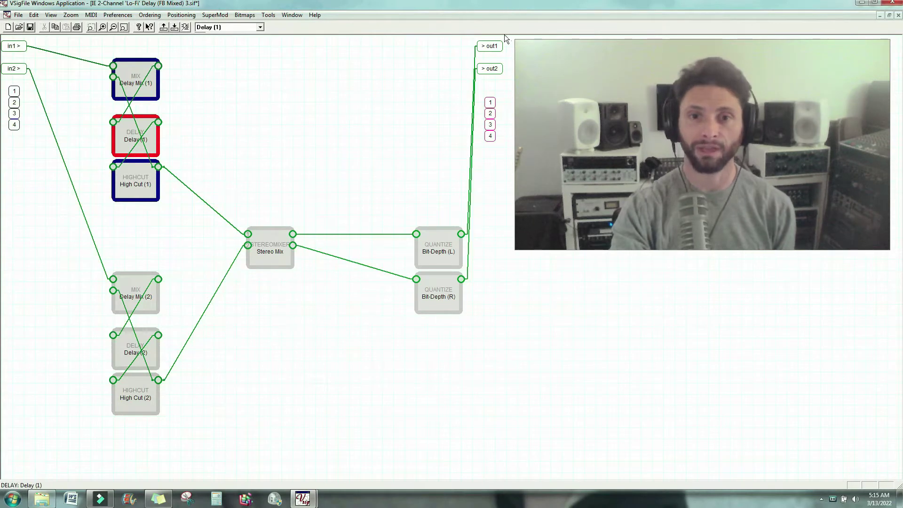
left_click(491, 47)
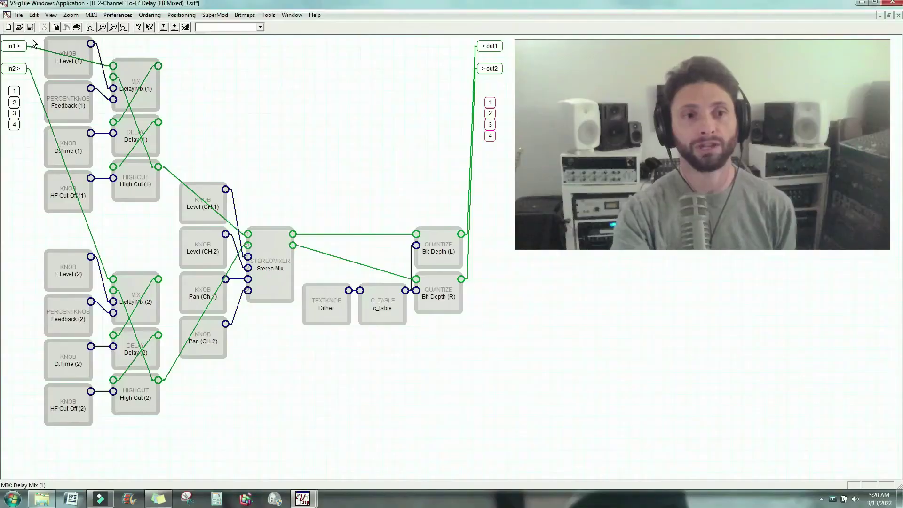
- Examine the channel 1 Delay Mix, Delay and High Cut modules together with the knobs that control them
left_click_drag(32, 39, 173, 127)
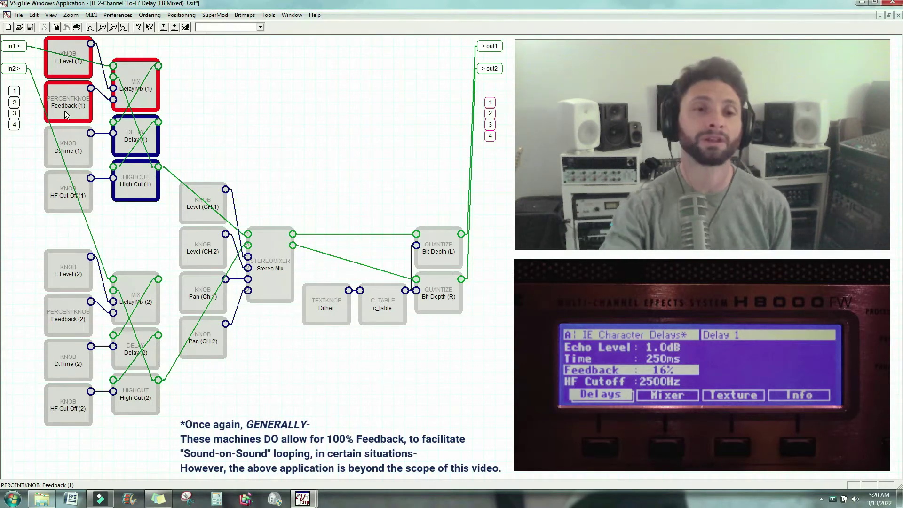
left_click(138, 151)
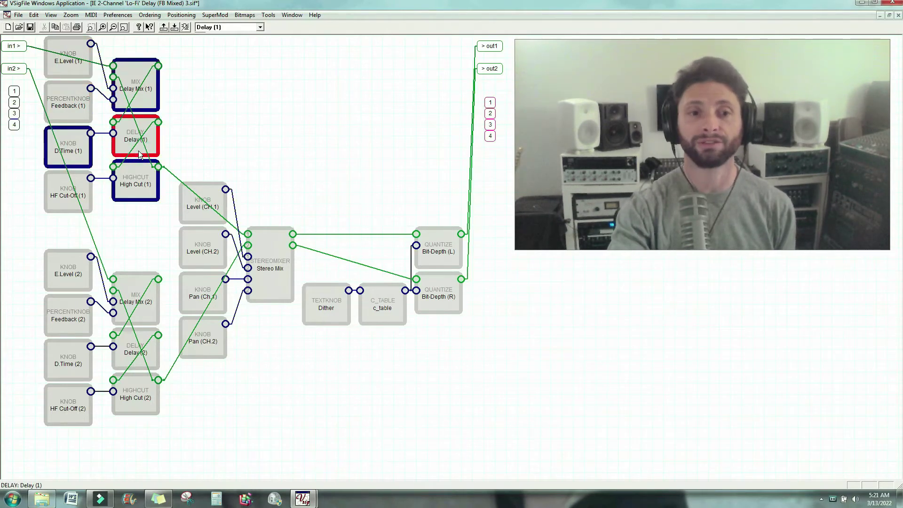
left_click(74, 160)
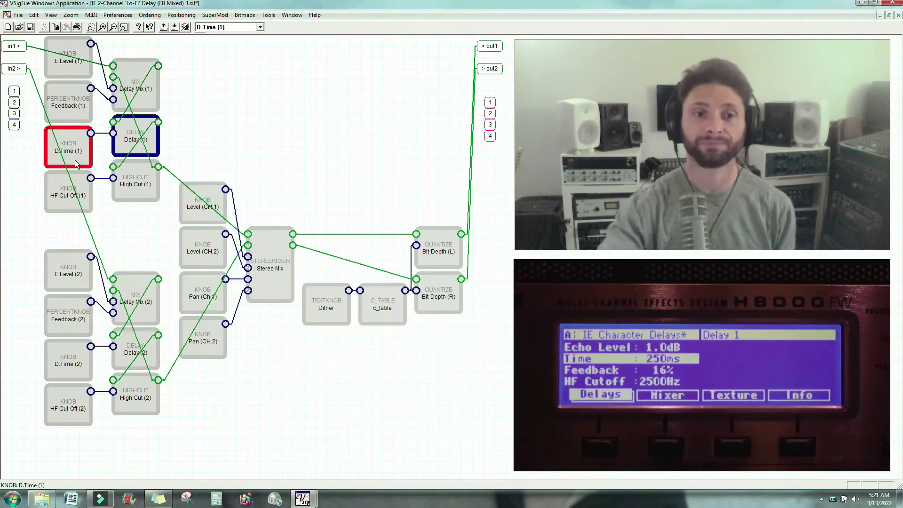
left_click(143, 187)
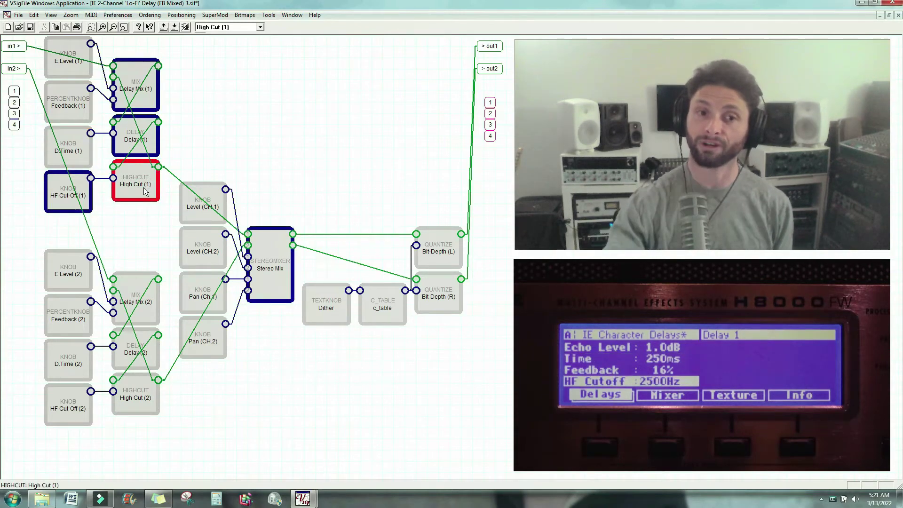
left_click(67, 203)
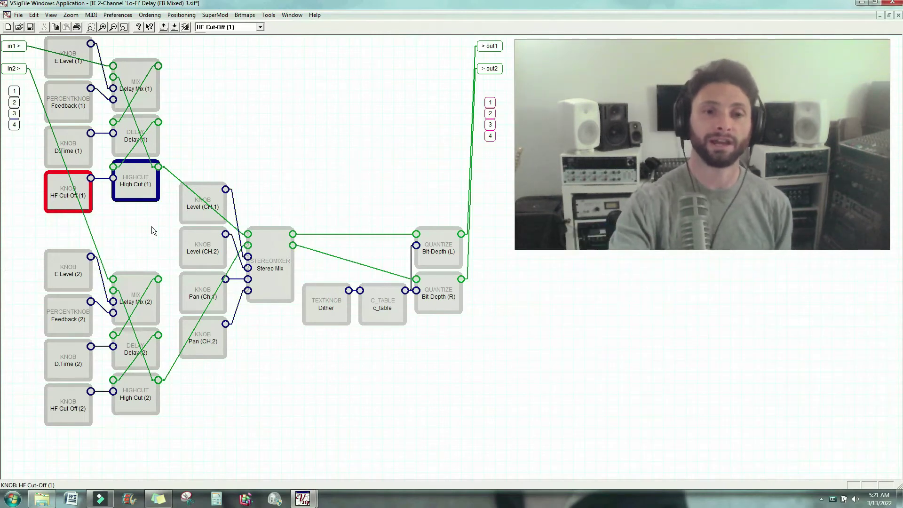
- Select the whole channel 1 delay section and review its E.Level, Feedback, D.Time and HF Cut-Off knobs
left_click_drag(163, 224, 29, 37)
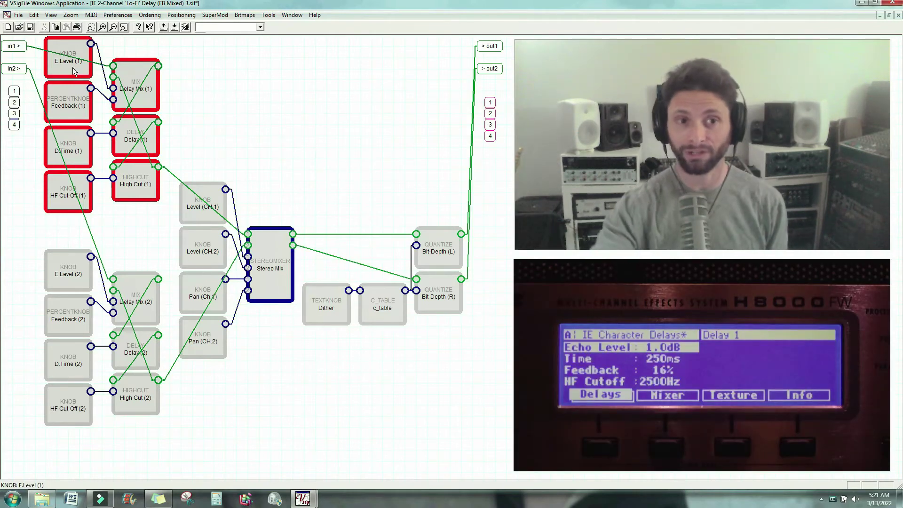
left_click(70, 103)
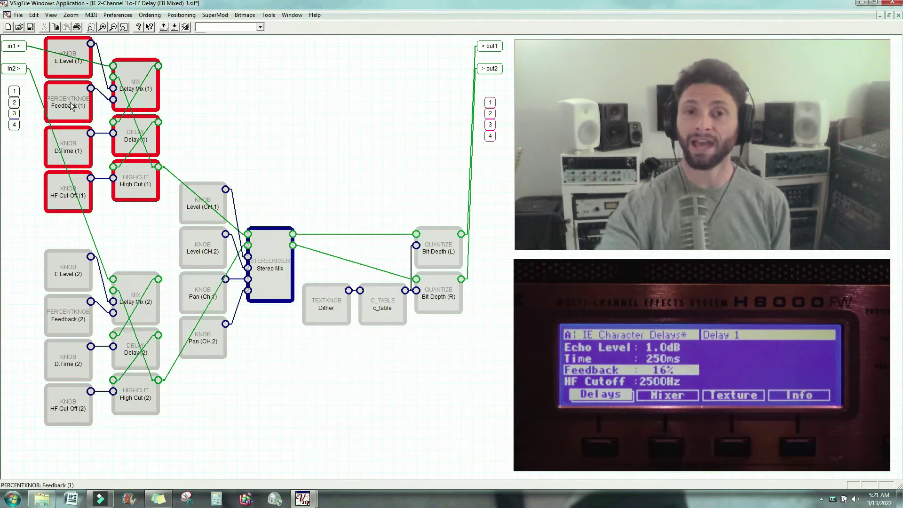
left_click(72, 151)
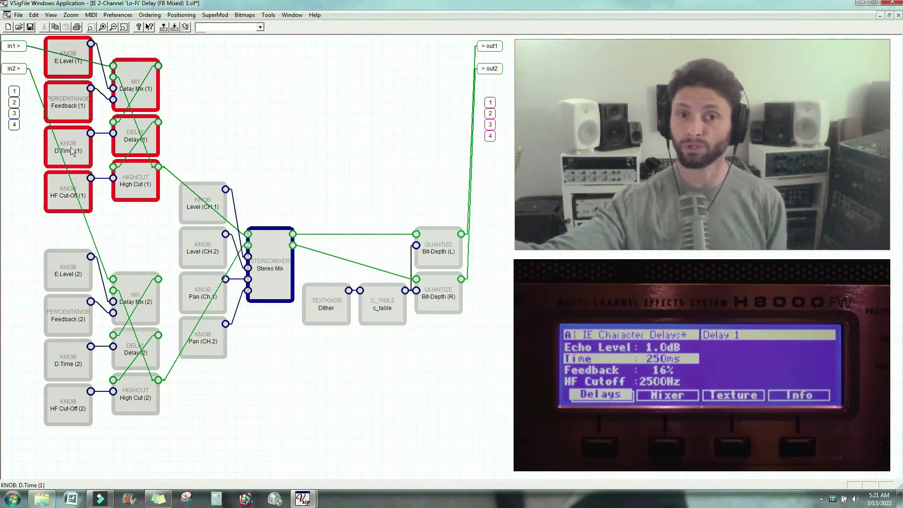
left_click(68, 193)
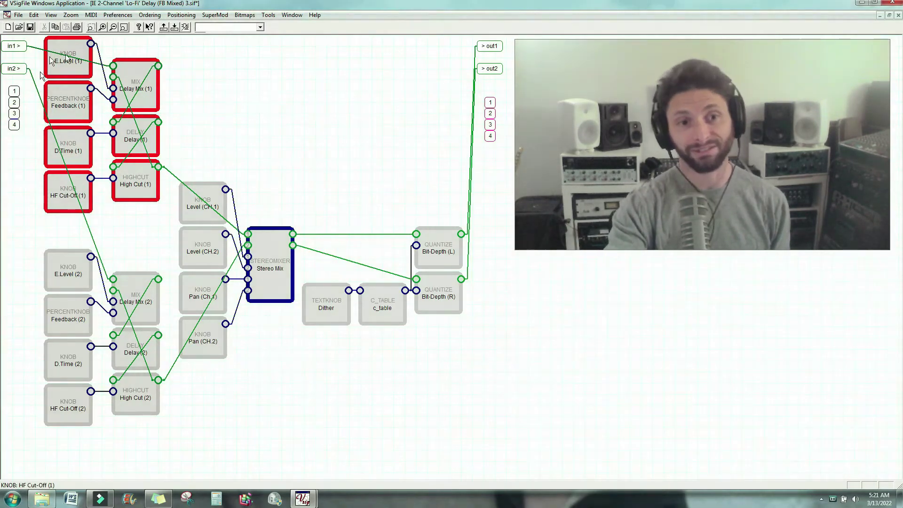
- Highlight the channel 2 delay section, the Stereo Mix with its knobs, and the bit-depth section in turn
left_click_drag(32, 228, 169, 448)
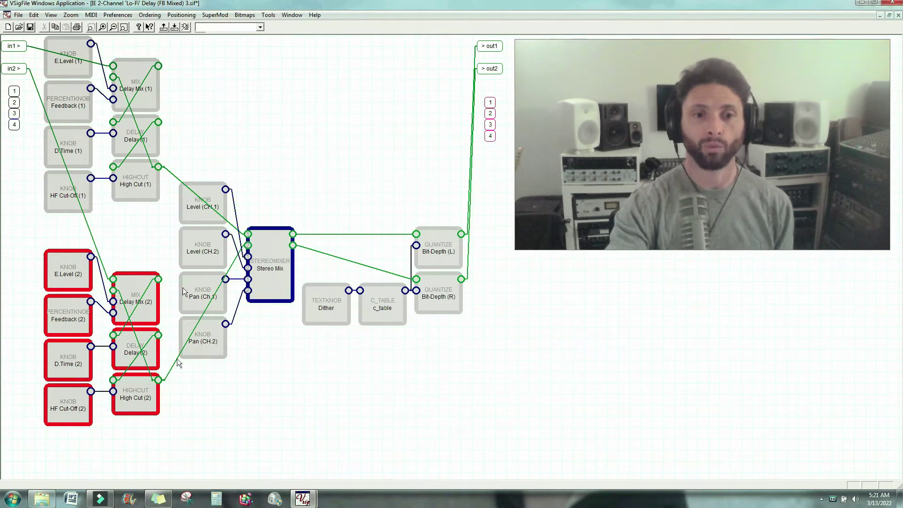
left_click_drag(169, 162, 303, 388)
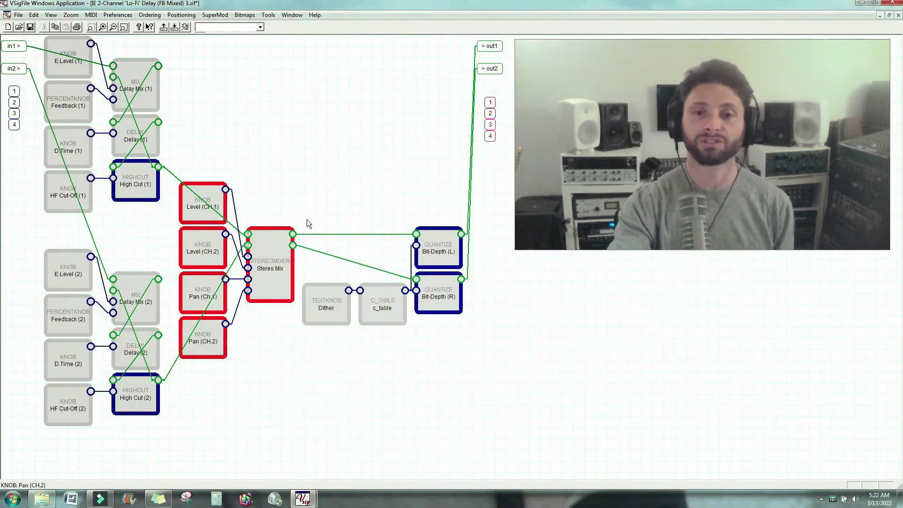
left_click_drag(299, 212, 499, 338)
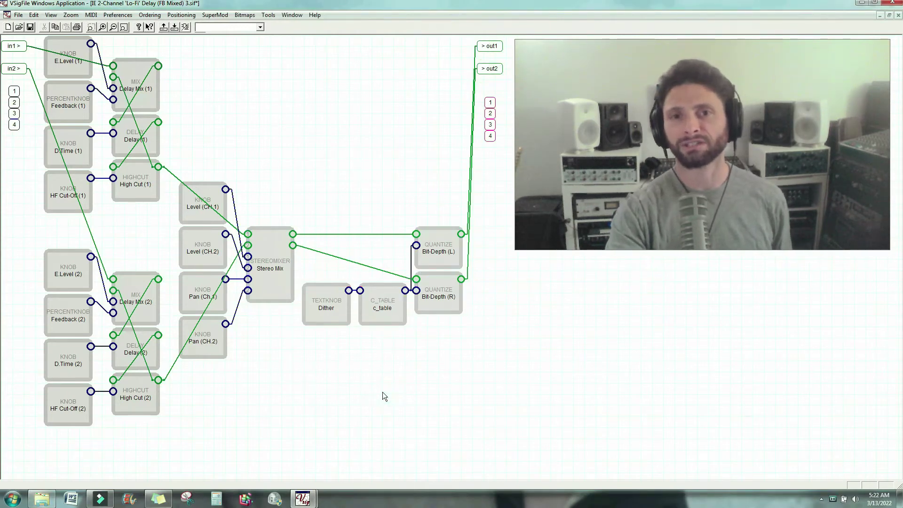
- Inspect the specifier tables of the c_table module and the Dither text knob, then close them and clear the selection
double_click(390, 321)
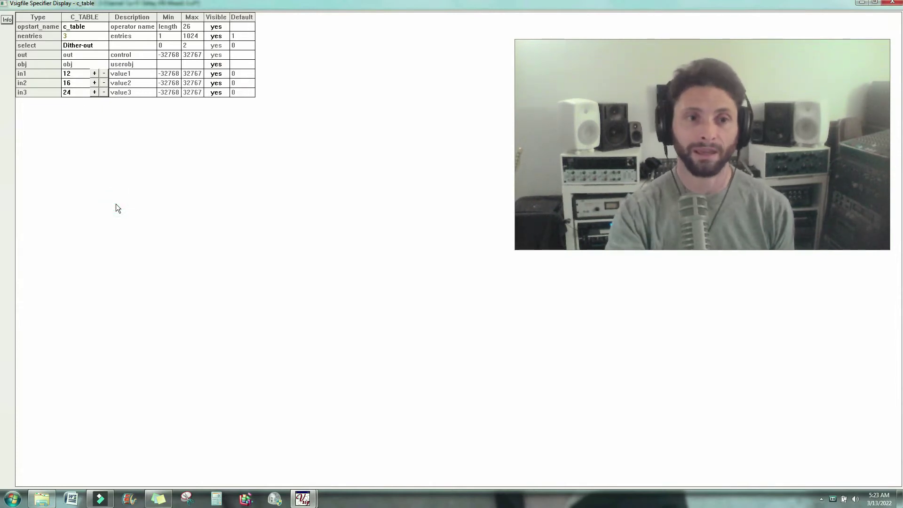
left_click(892, 3)
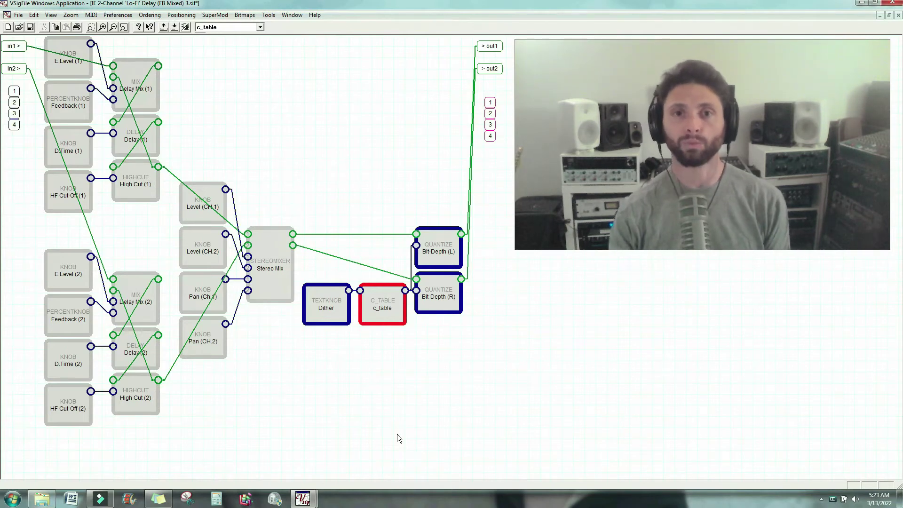
double_click(331, 314)
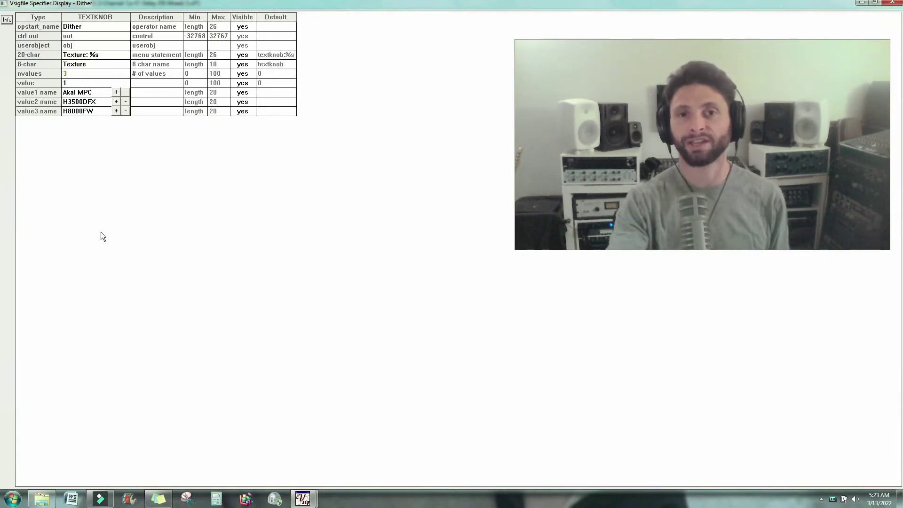
left_click(893, 4)
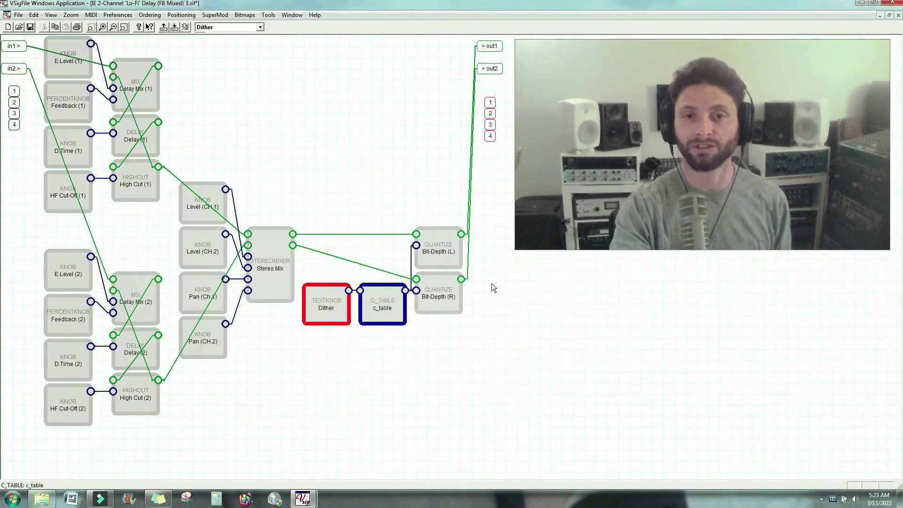
left_click(486, 408)
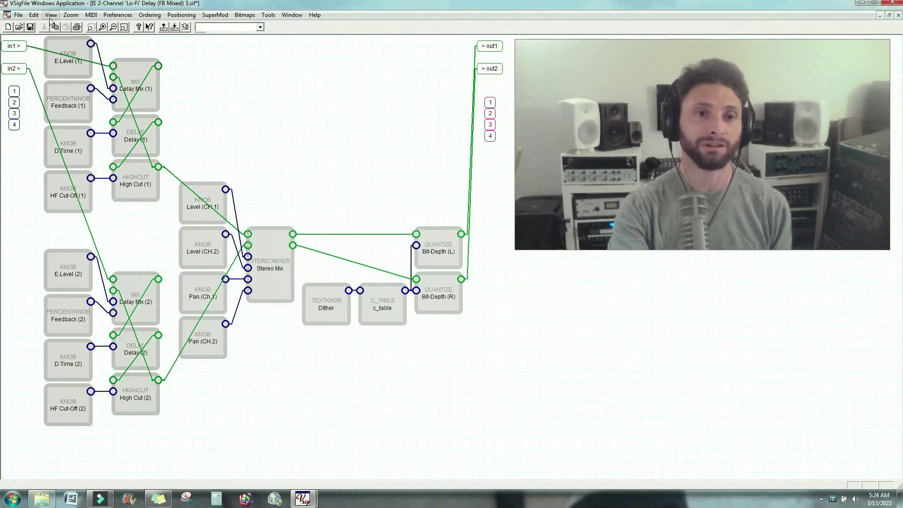
- Show the misc connections again and examine what connects to the Delay (Ch.1) menu page
left_click(50, 14)
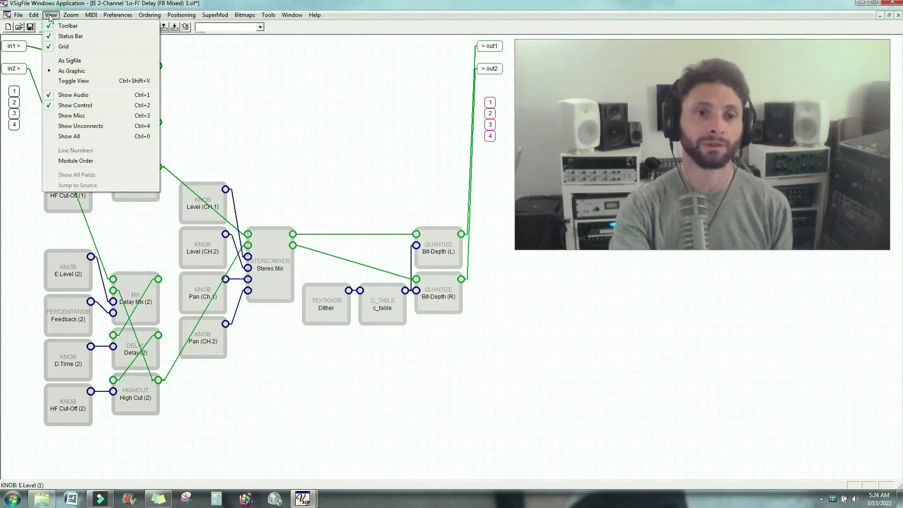
left_click(72, 116)
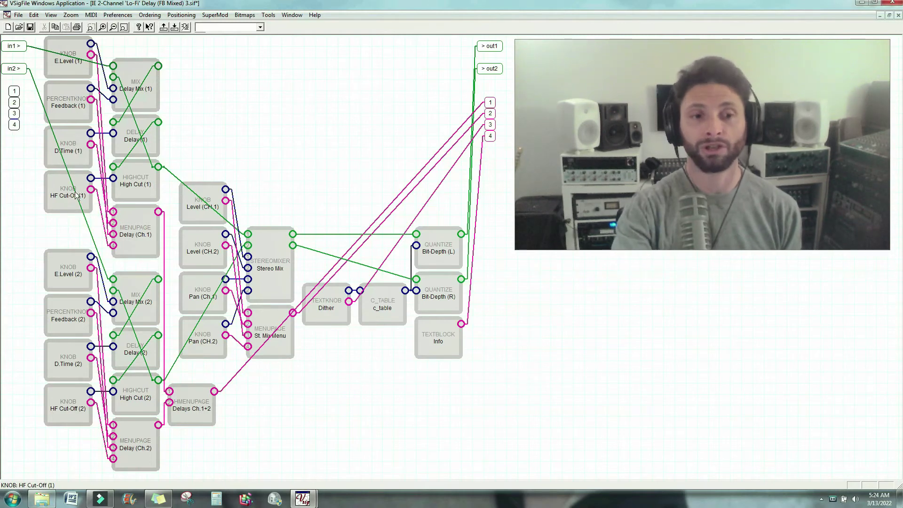
left_click(133, 249)
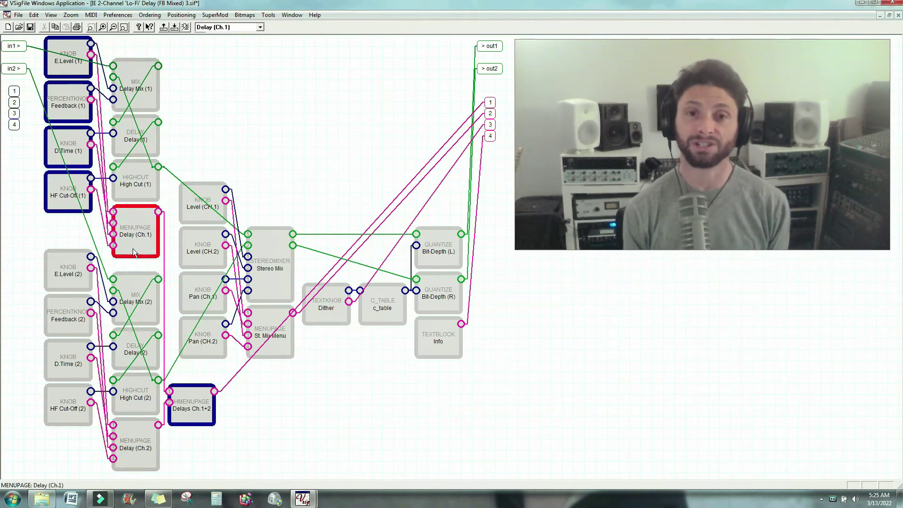
left_click(26, 267)
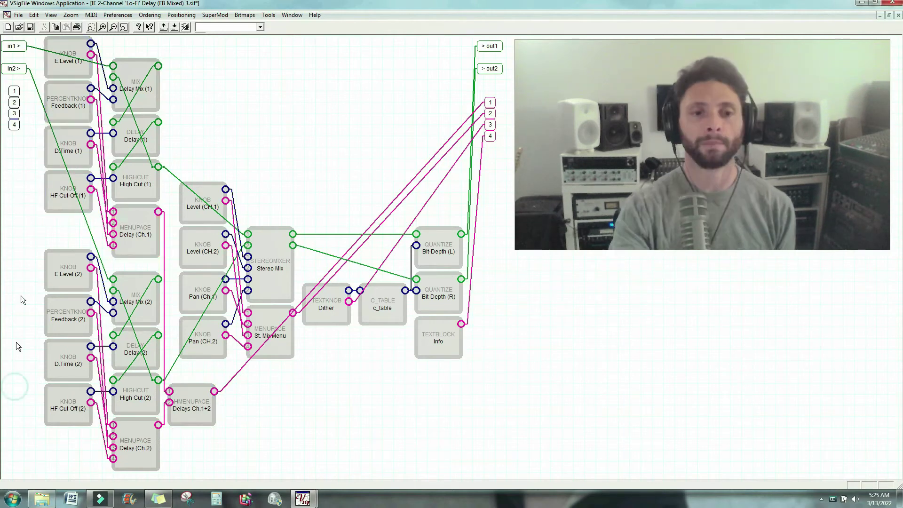
- Examine the channel 2 knobs and delay modules and their links to the Delay (Ch.2) menu page, then clear the selection
left_click_drag(23, 243, 104, 437)
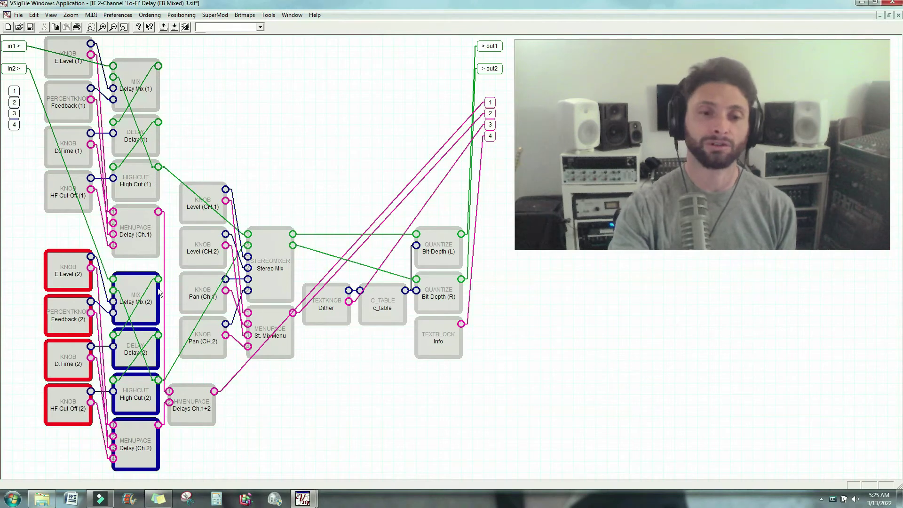
left_click_drag(104, 258, 166, 422)
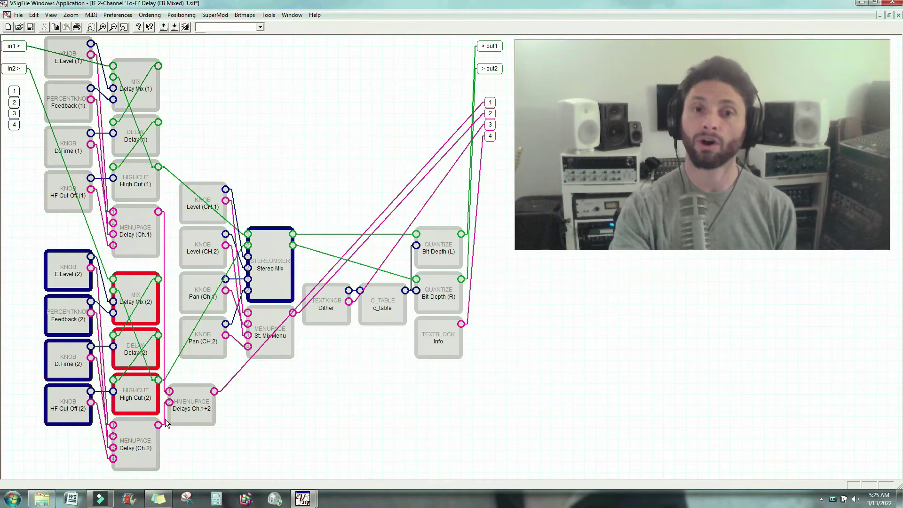
left_click(140, 453)
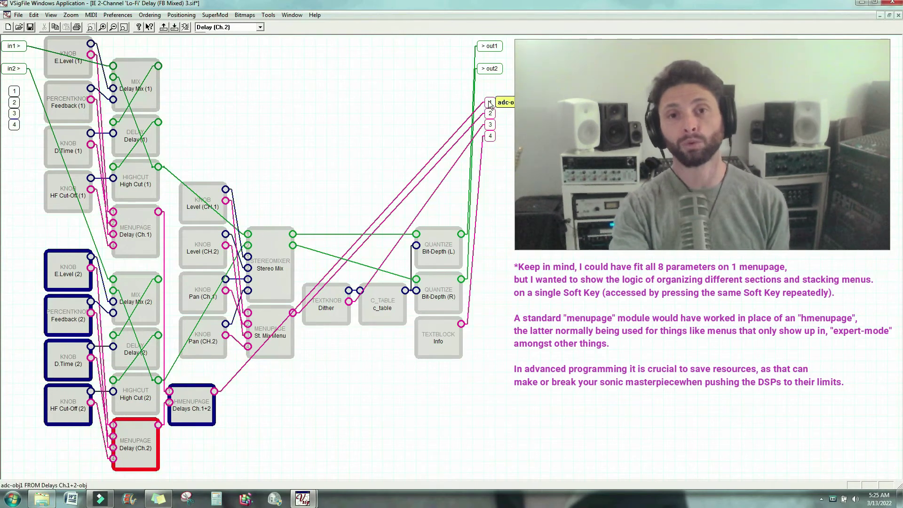
left_click(536, 371)
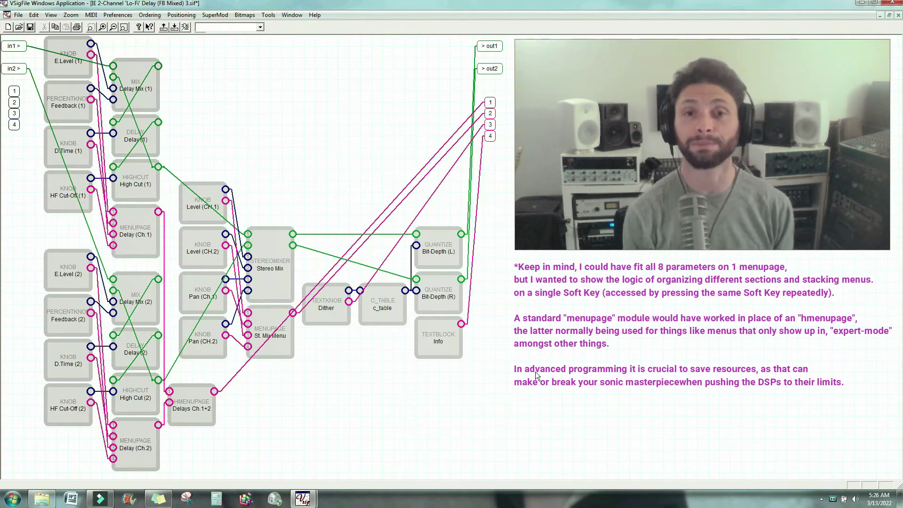
- Examine the Stereo Mix, its level and pan knobs, and how St. Mix Menu links to menu output 2
left_click(276, 289)
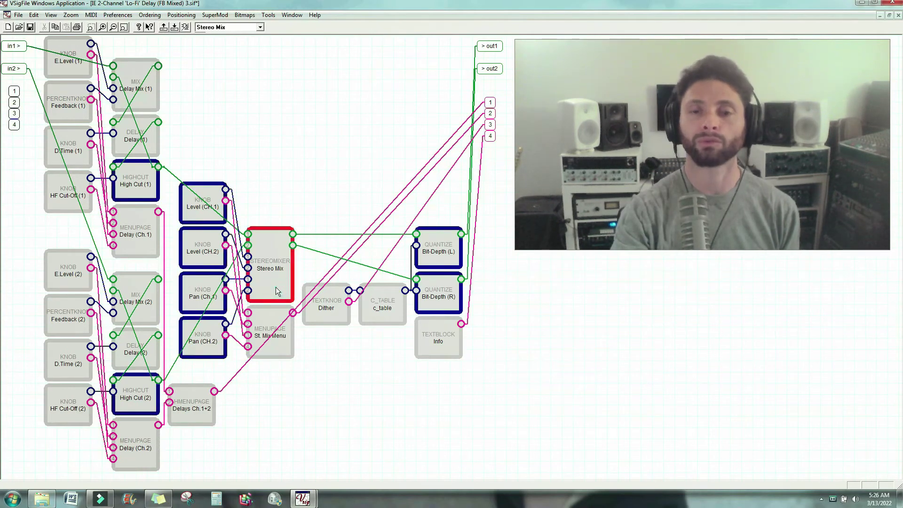
left_click_drag(163, 162, 239, 374)
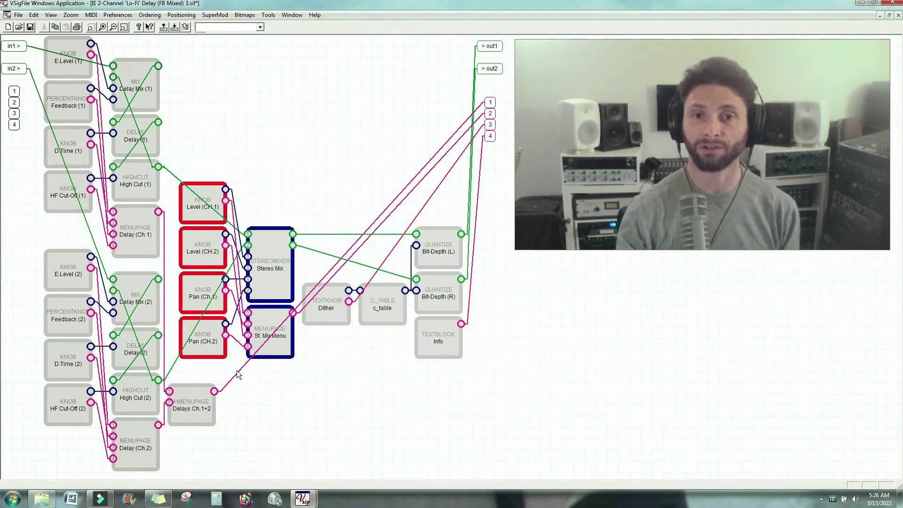
left_click(281, 349)
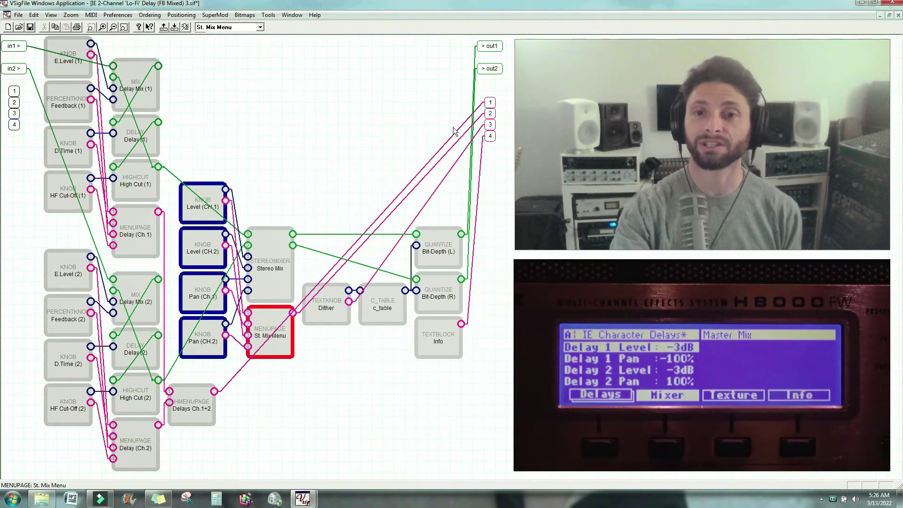
left_click(490, 113)
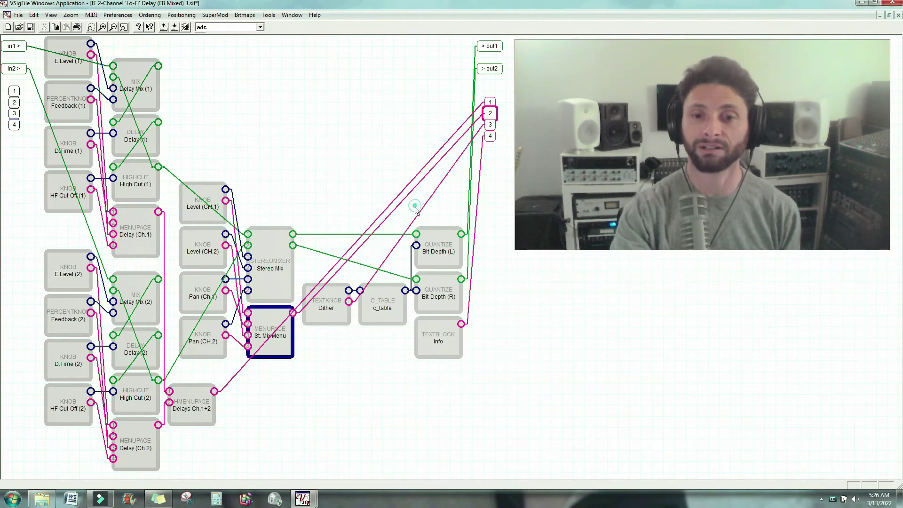
- Highlight the bit-depth and Info modules, then the Dither text knob, and open the Info text block
left_click_drag(408, 201, 484, 413)
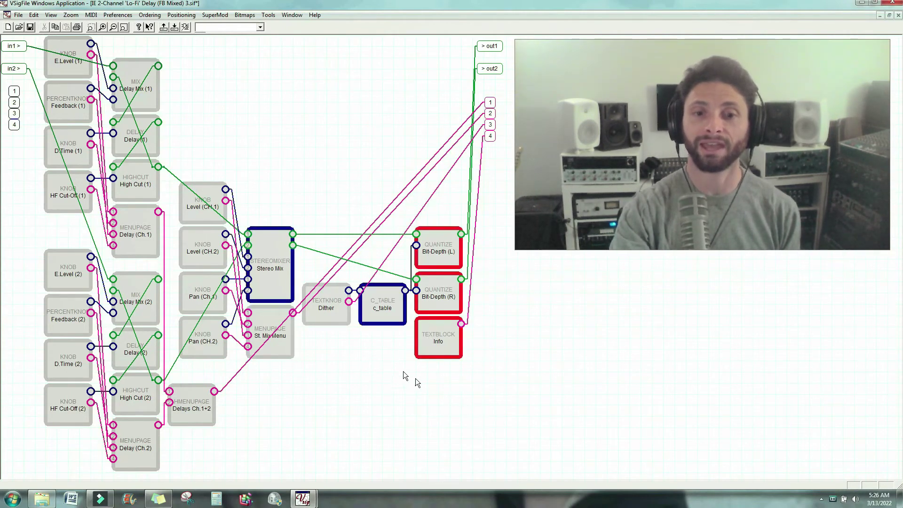
left_click(331, 322)
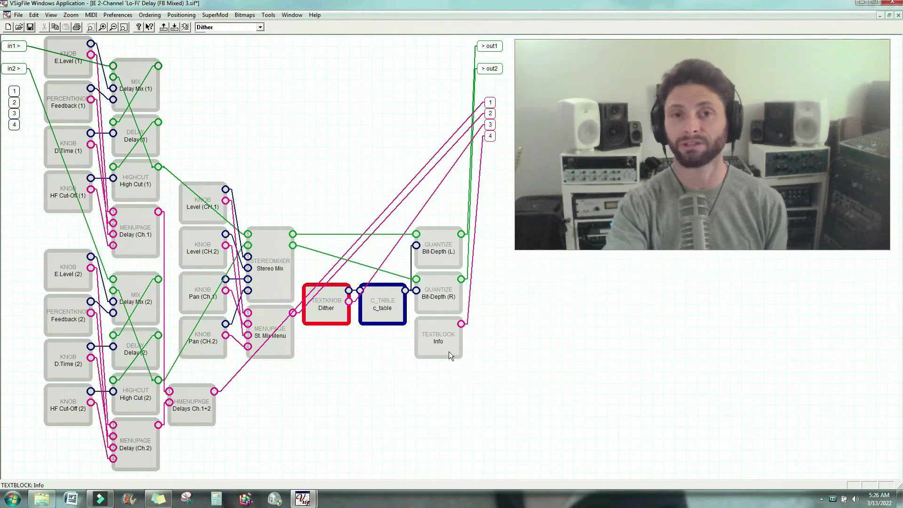
double_click(449, 352)
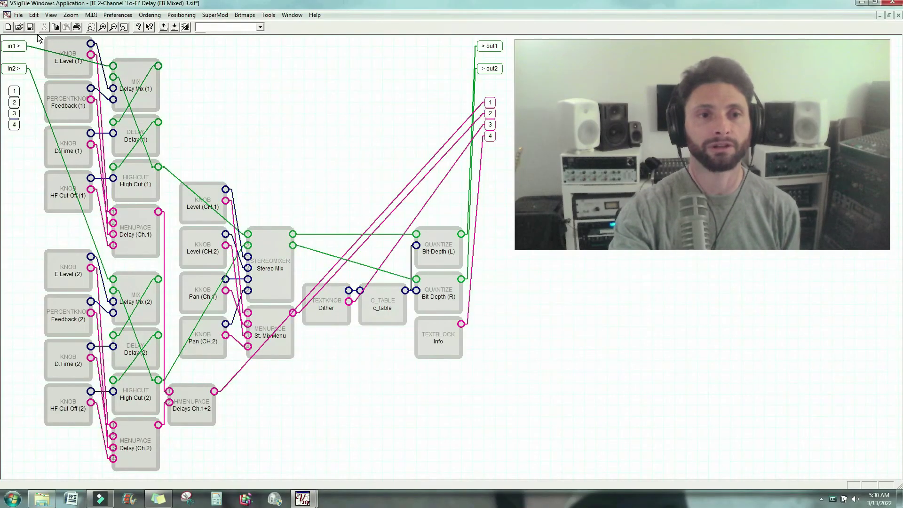
- Create a supermodule from all modules of the patch, named "IE Character Delay" with the description "For YouTube"
left_click_drag(33, 34, 528, 489)
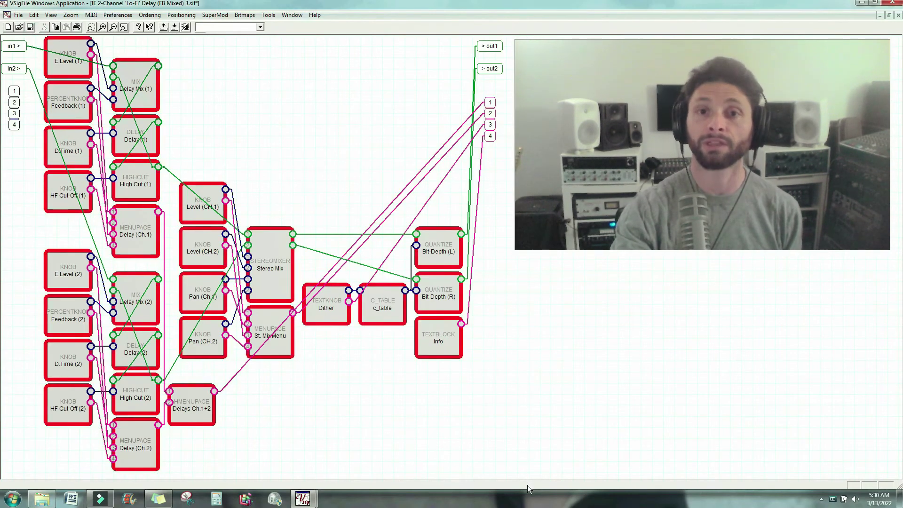
left_click(218, 15)
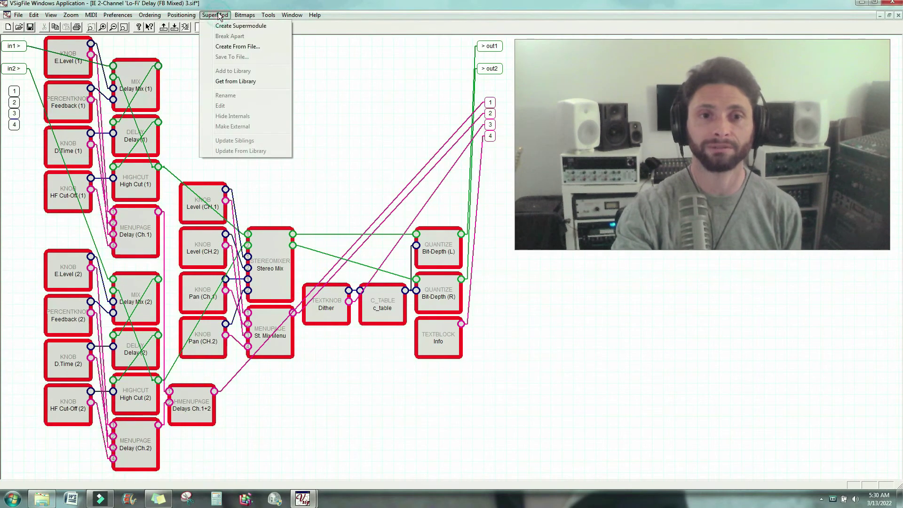
left_click(225, 26)
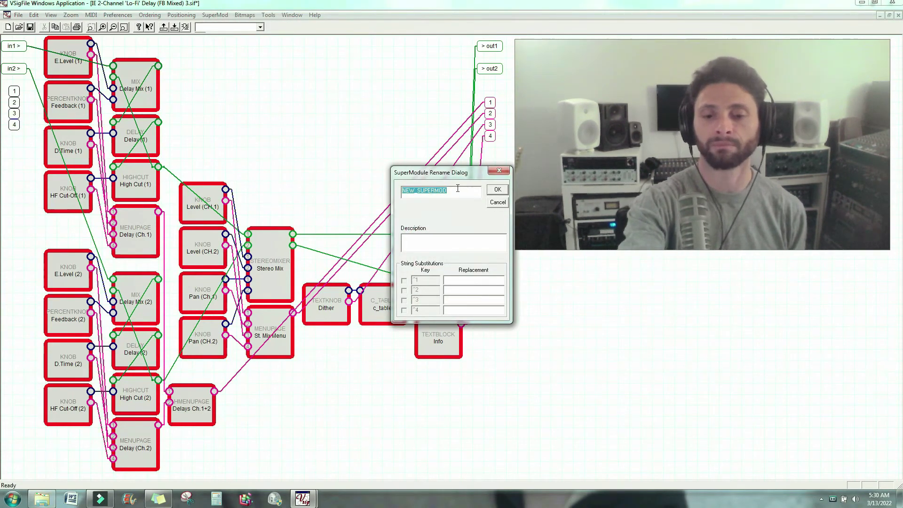
key("BackSpace")
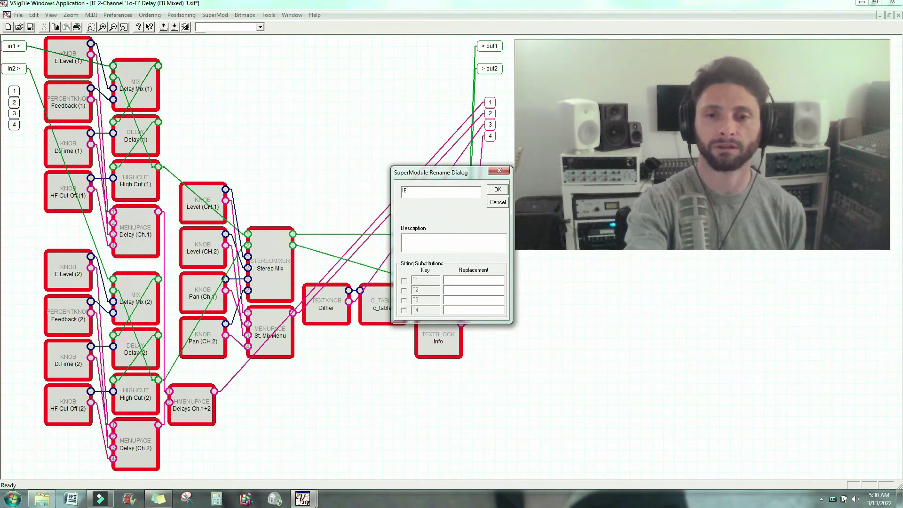
type("IE Character Delay")
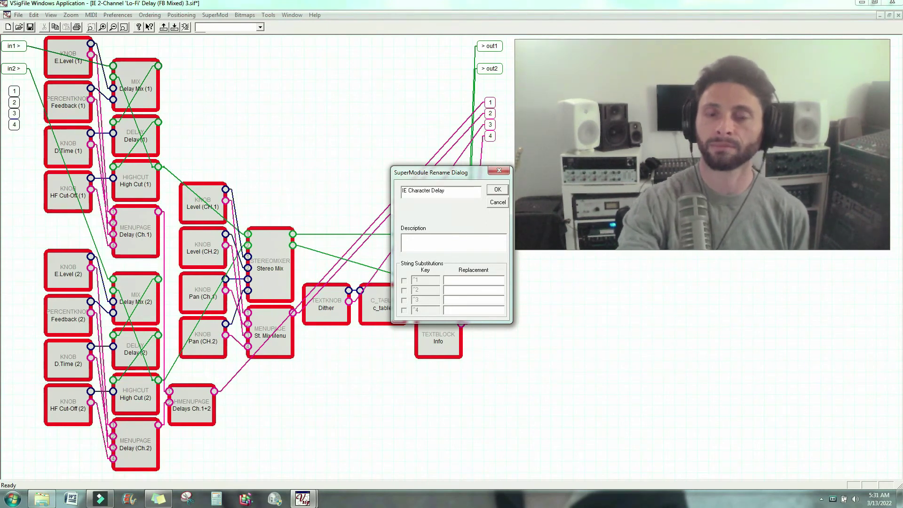
left_click(456, 242)
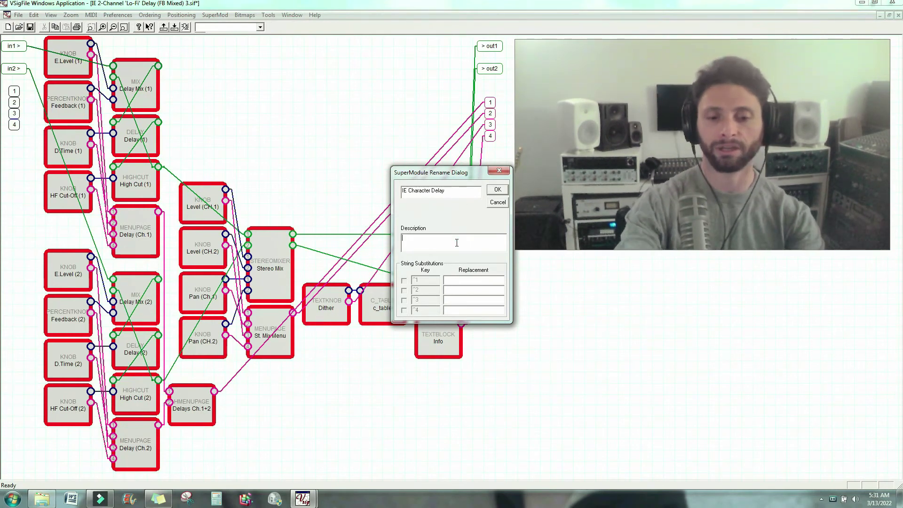
type("For YouT")
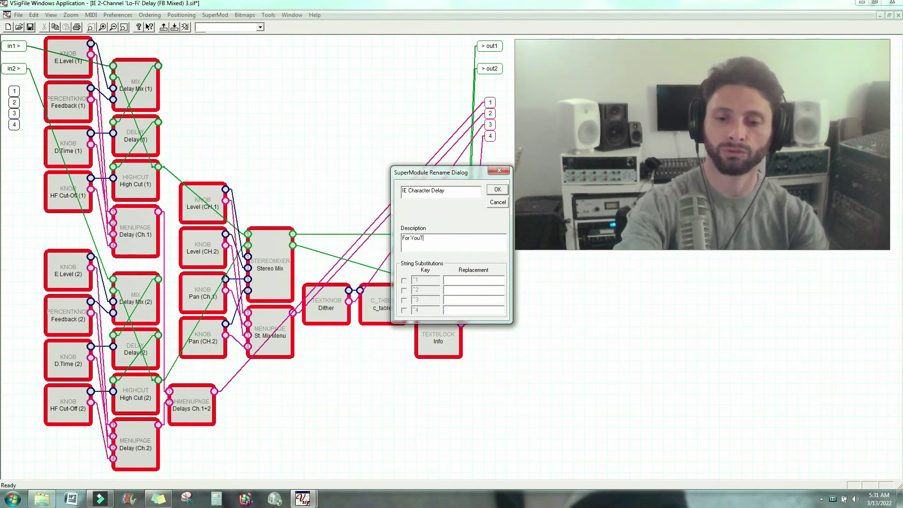
type("ube")
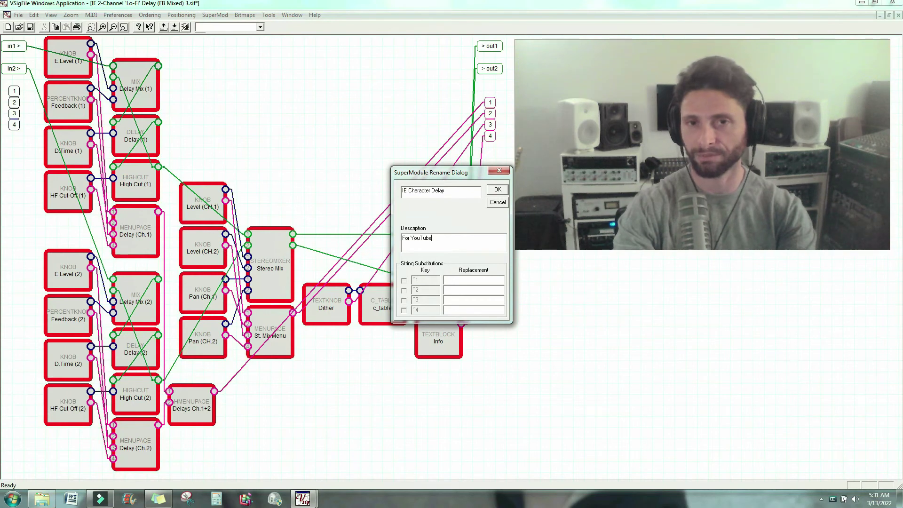
left_click(498, 189)
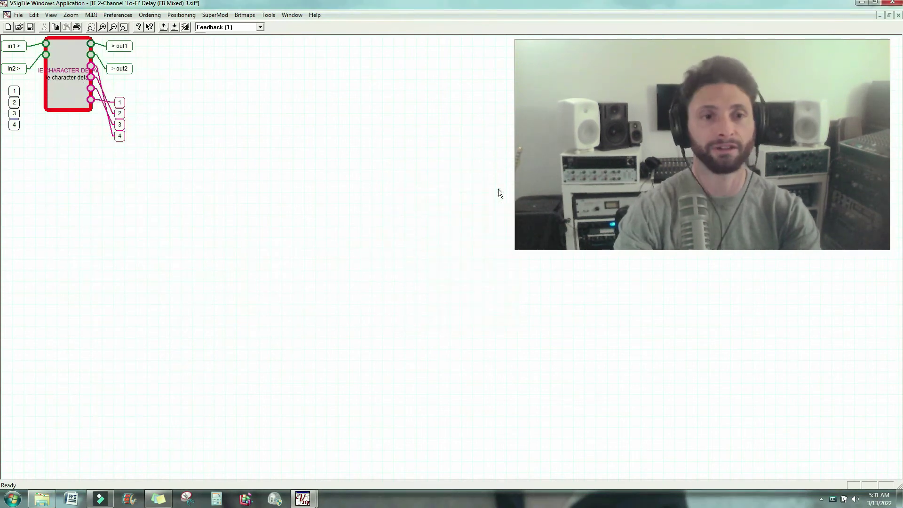
- Reposition the supermodule between the patch inputs and outputs and examine its ports up close
left_click_drag(67, 90, 298, 200)
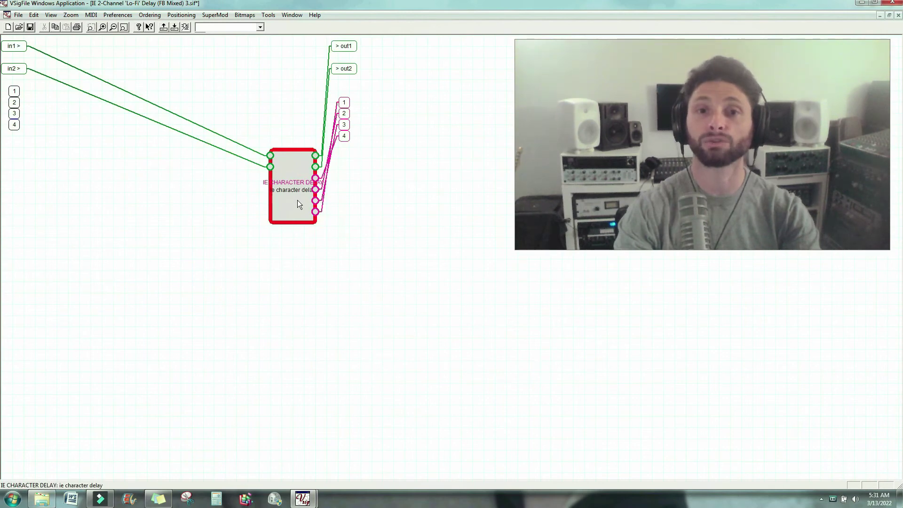
left_click_drag(298, 199, 162, 120)
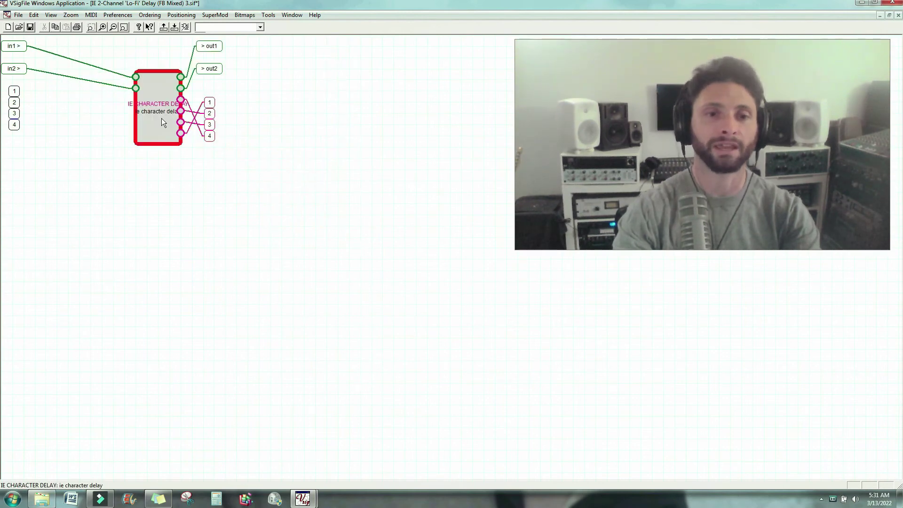
left_click(70, 15)
left_click(94, 42)
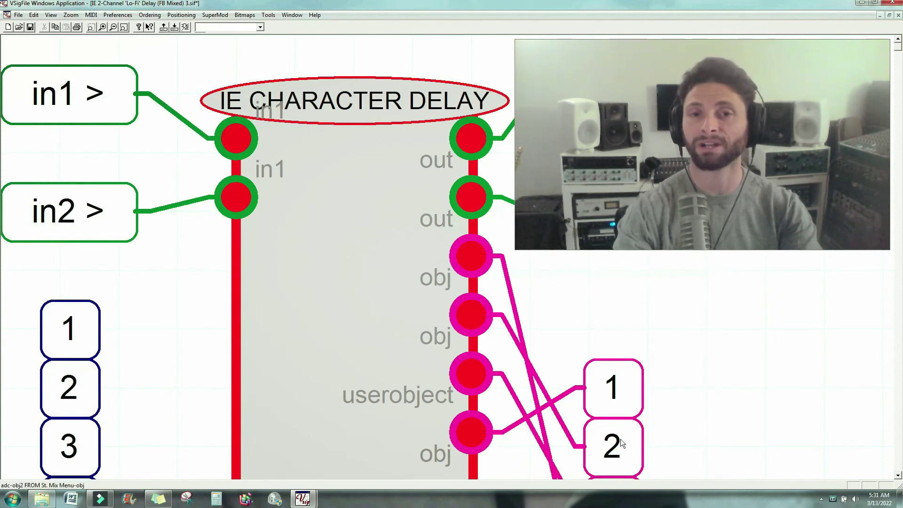
- Break the supermodule apart into its original modules, fit the whole patch in view and clear the selection
left_click(34, 15)
mouse_move(215, 16)
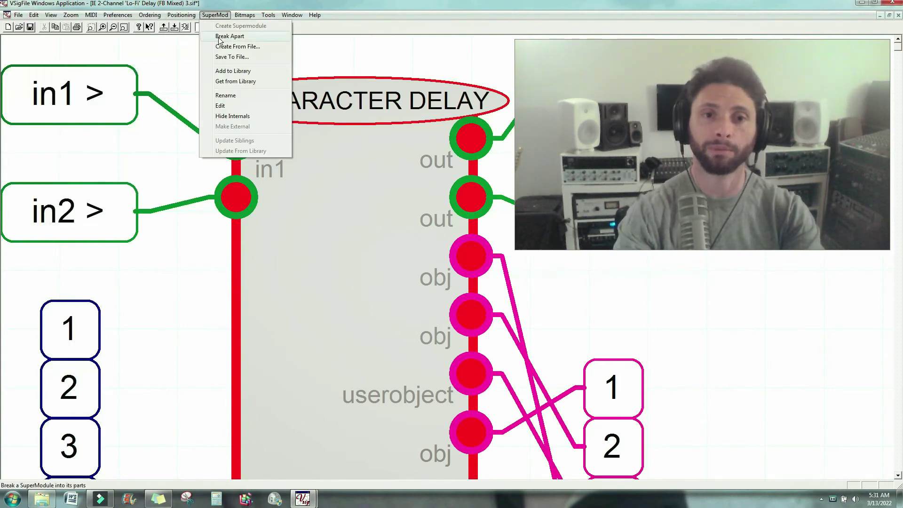
left_click(219, 36)
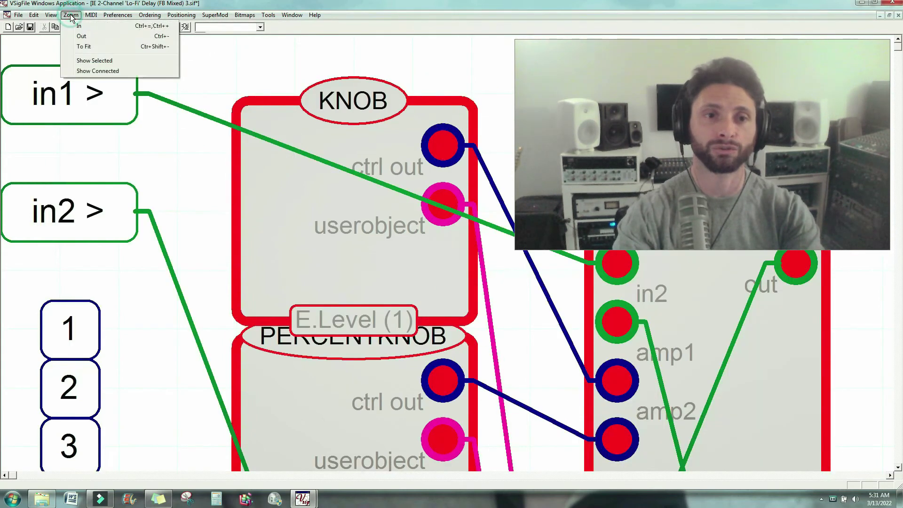
left_click(84, 46)
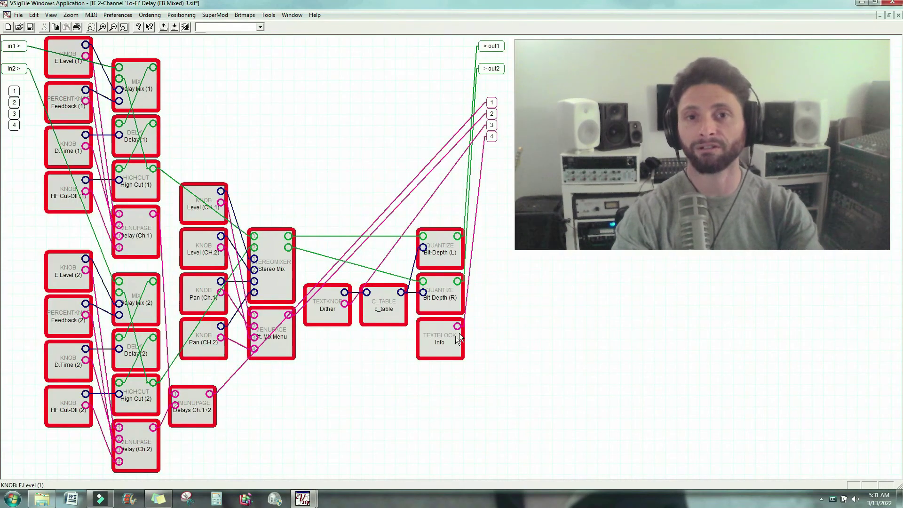
left_click(480, 340)
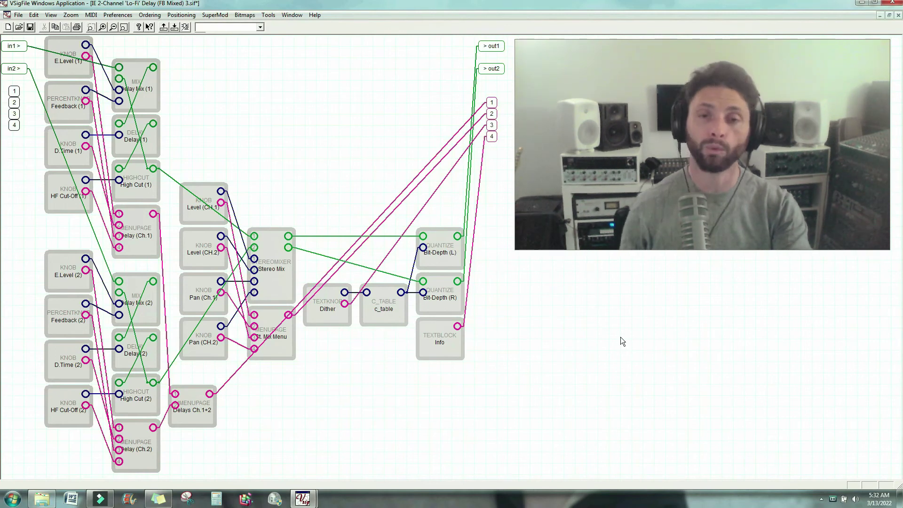
left_click(91, 15)
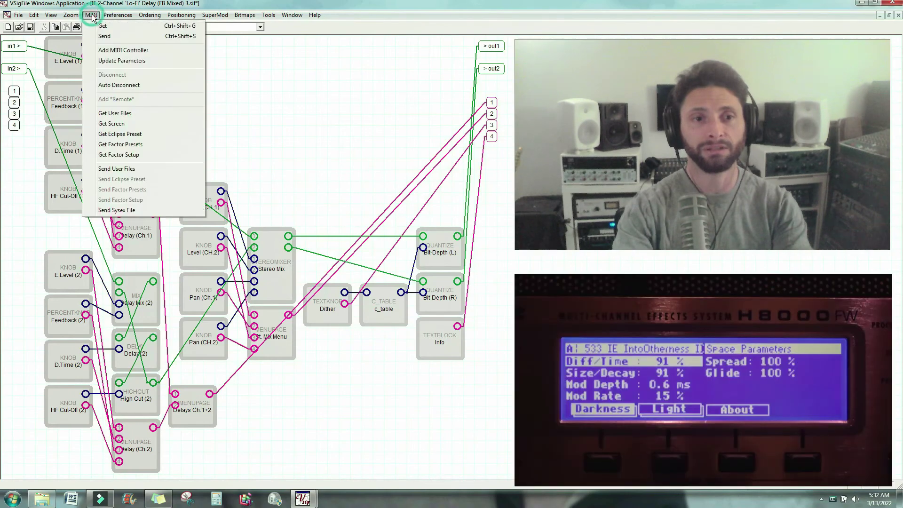
left_click(503, 339)
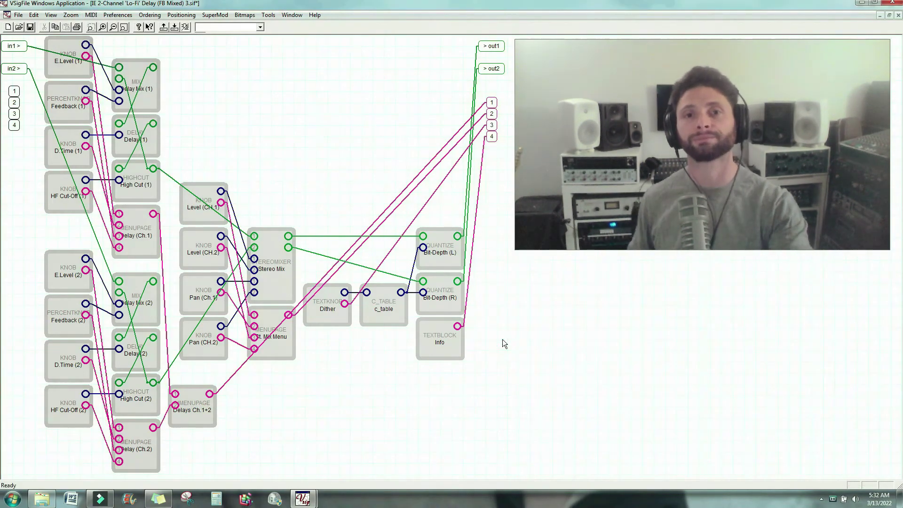